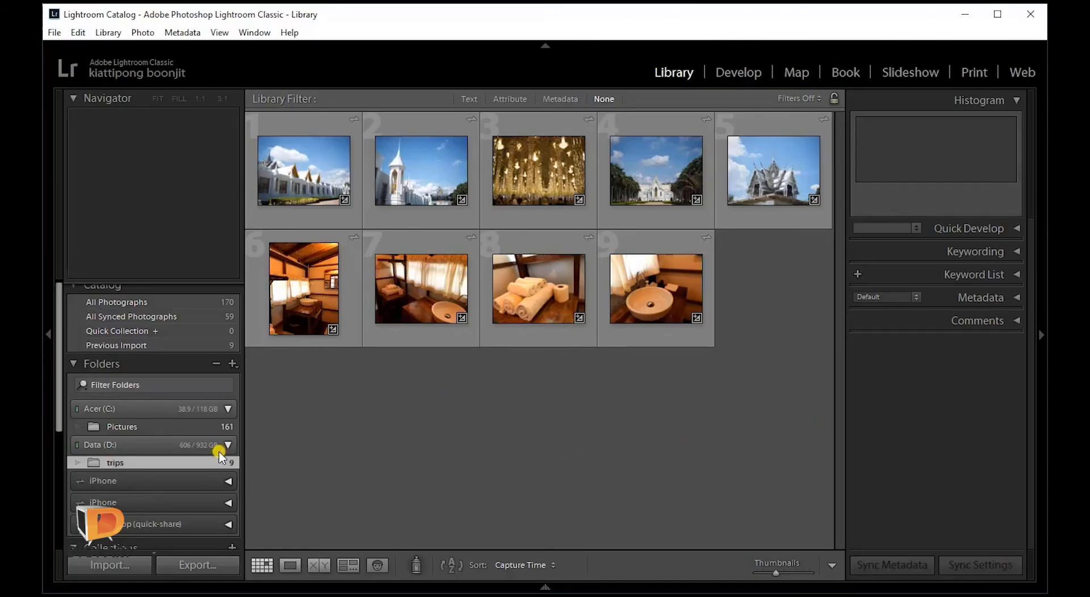
# Step: Select all nine trip photos in the Lightroom Classic folder
pyautogui.scroll(-3, 218, 452)
pyautogui.scroll(-1, 153, 464)
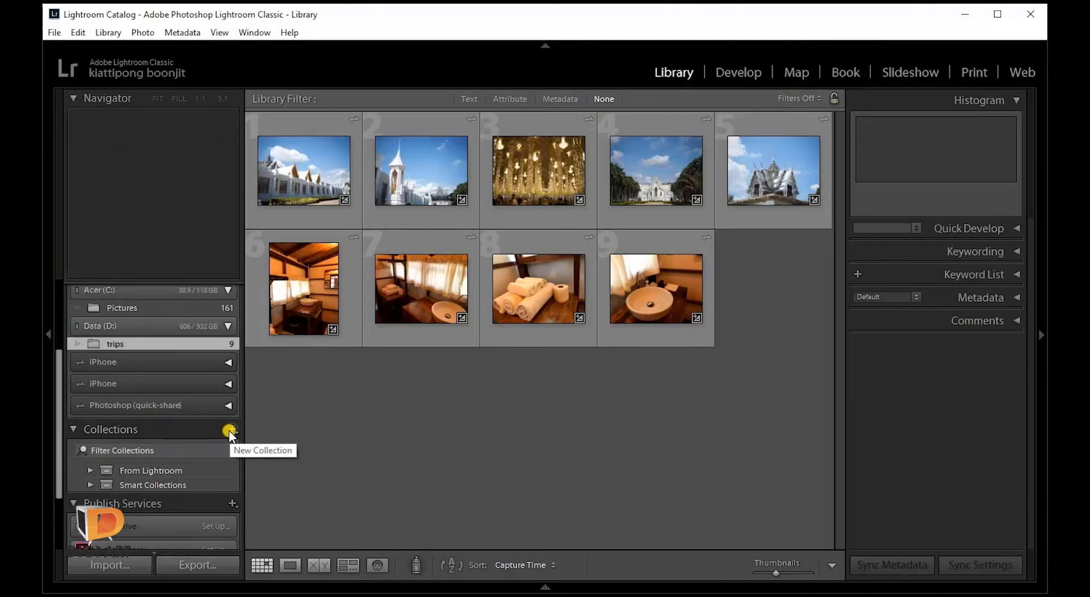
pyautogui.click(303, 170)
pyautogui.click(444, 413)
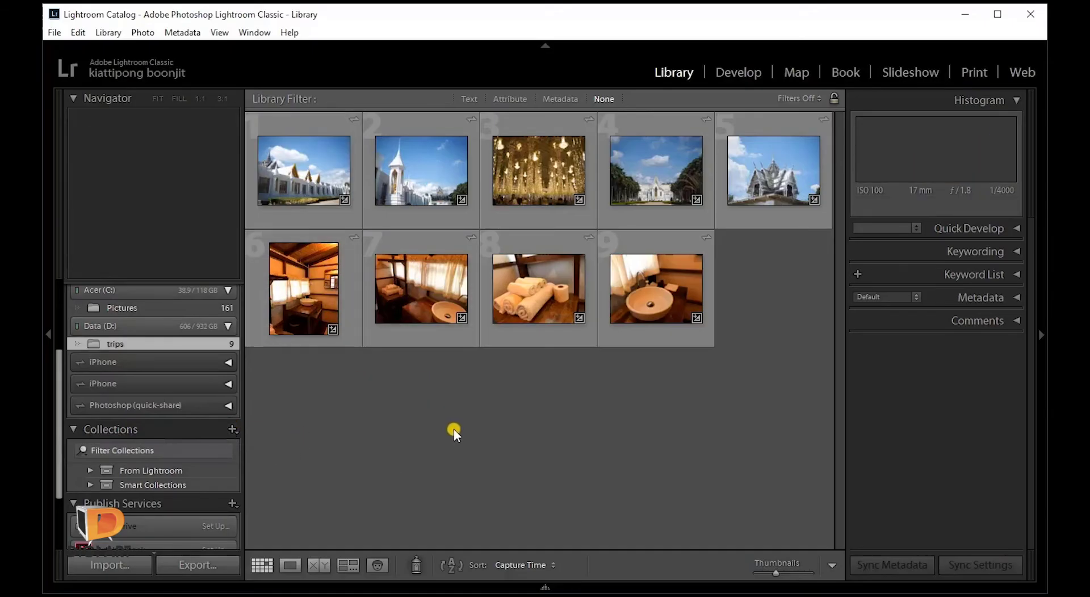
pyautogui.click(360, 180)
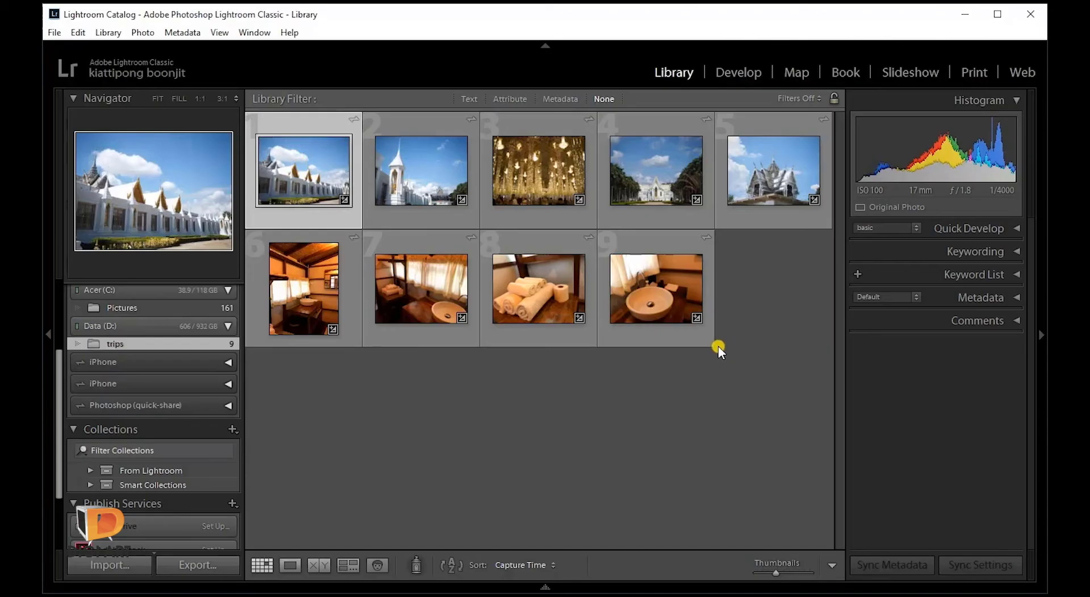
pyautogui.hotkey('ctrl', 'a')
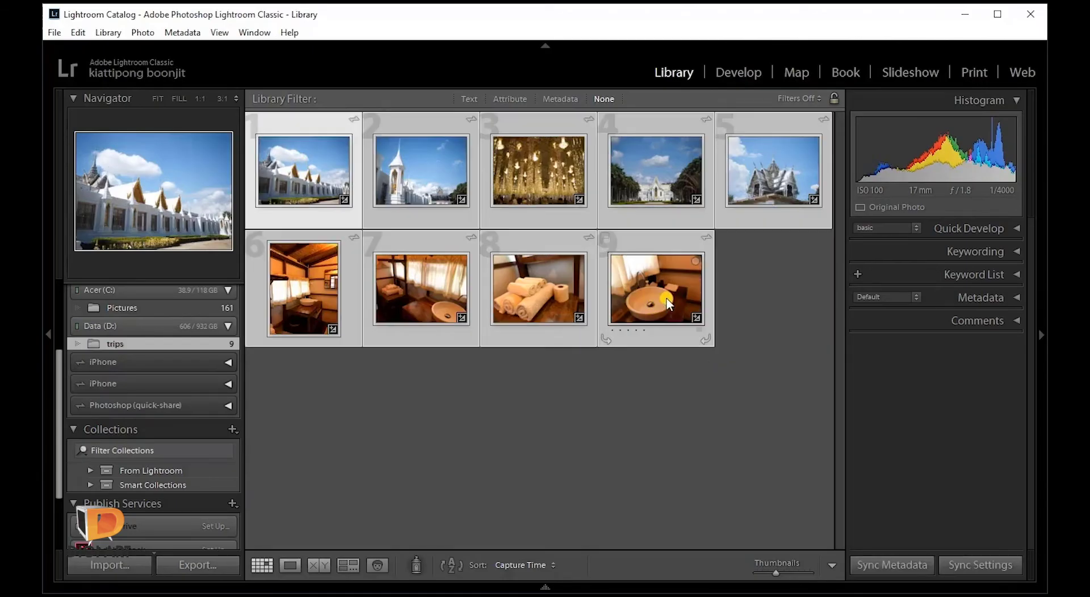
# Step: Create a cloud-synced collection named 'my trip' from the selected photos
pyautogui.click(230, 431)
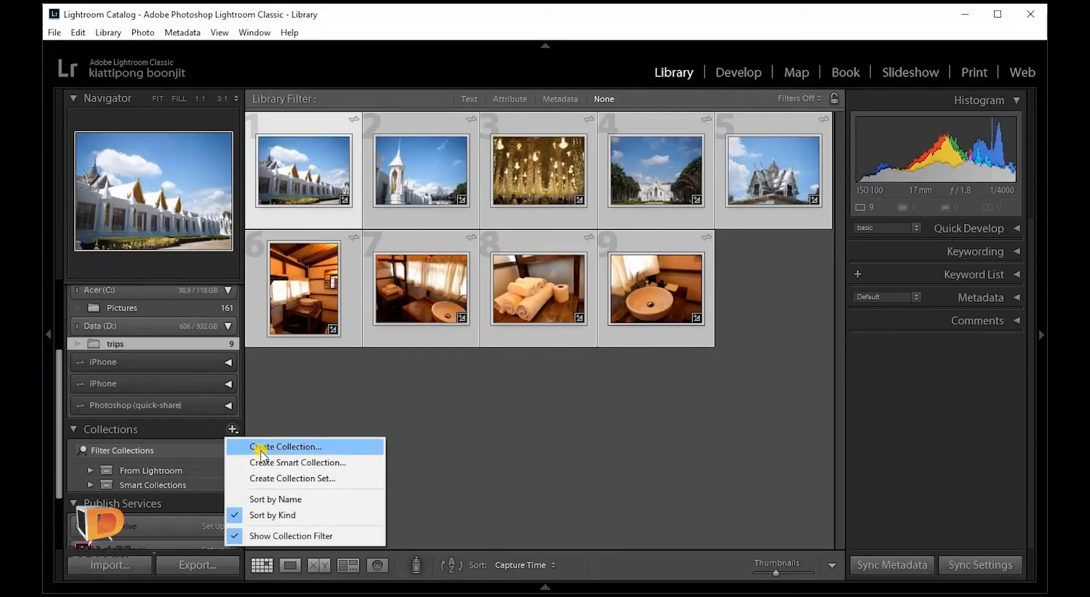
pyautogui.click(262, 448)
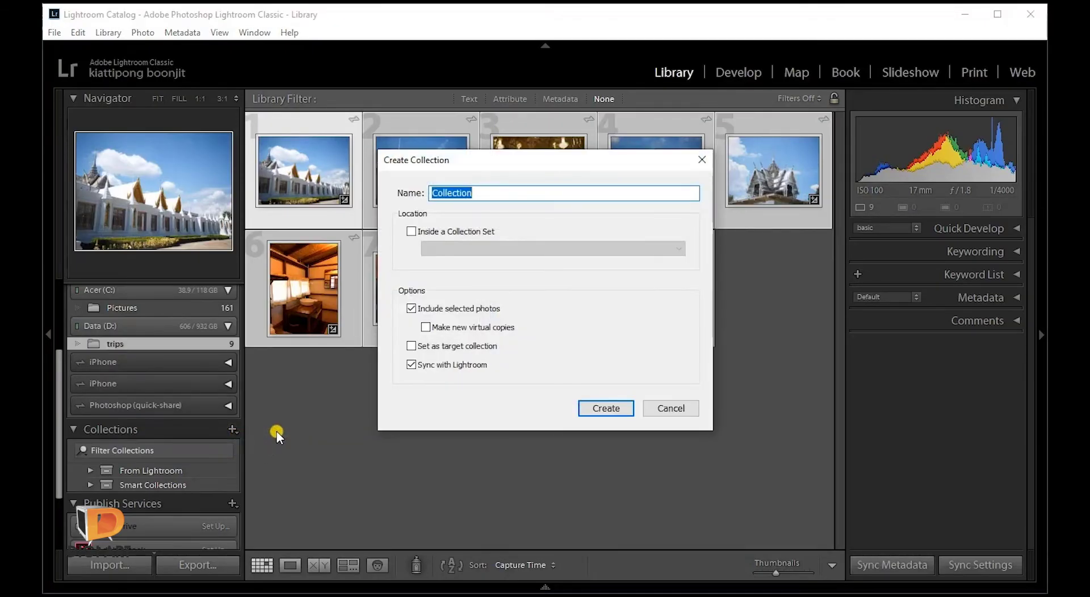
pyautogui.write('my trip')
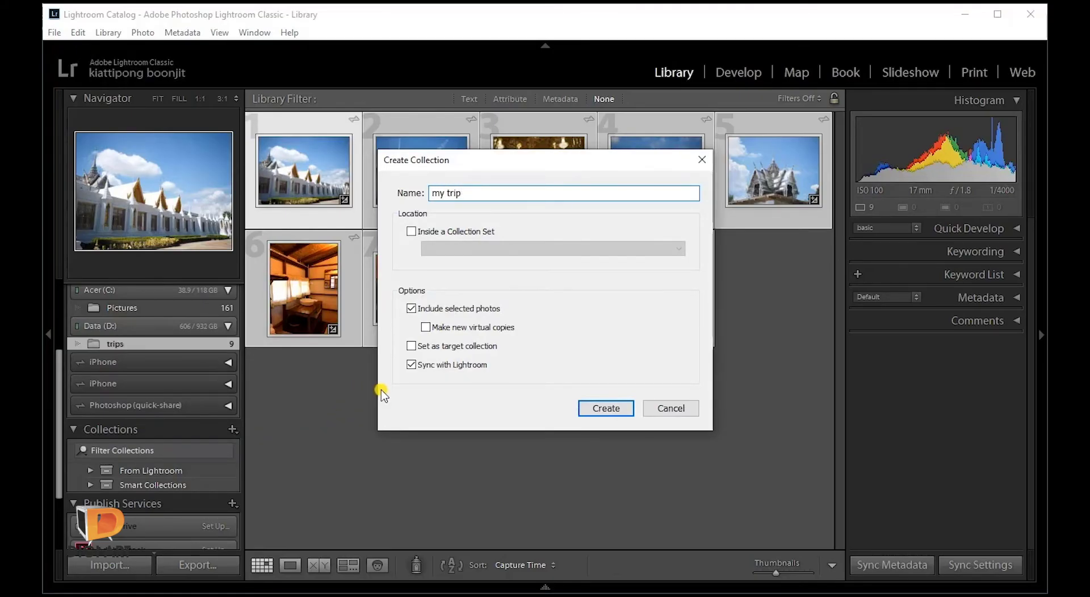
pyautogui.click(411, 365)
pyautogui.click(605, 410)
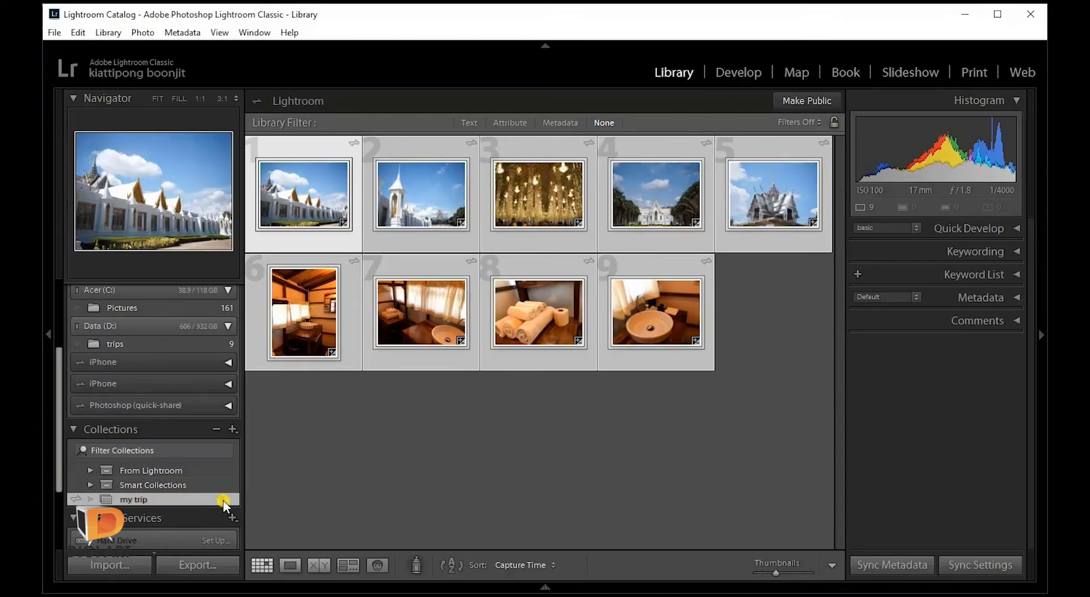
# Step: Pause and resume Sync with Lightroom in the Activity Center so it shows Sync On
pyautogui.click(178, 74)
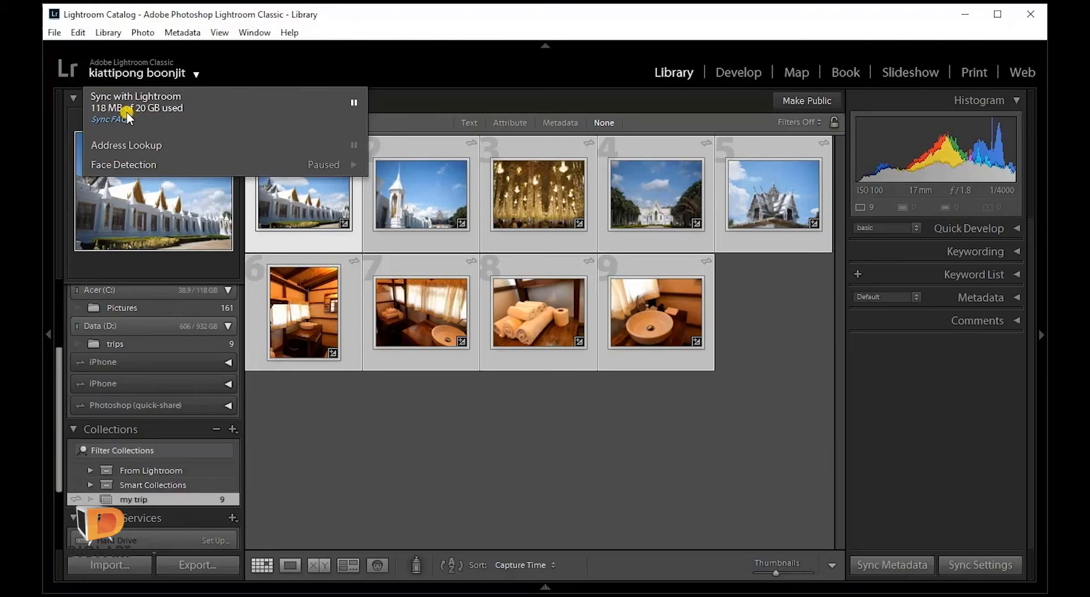
pyautogui.click(353, 105)
pyautogui.click(354, 102)
pyautogui.click(354, 101)
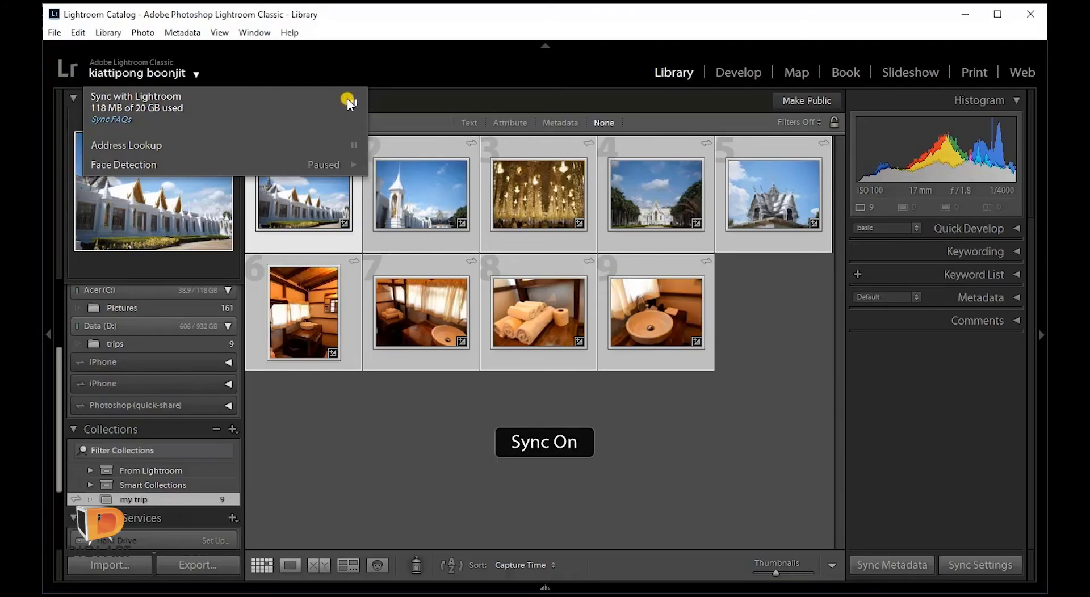
pyautogui.click(322, 499)
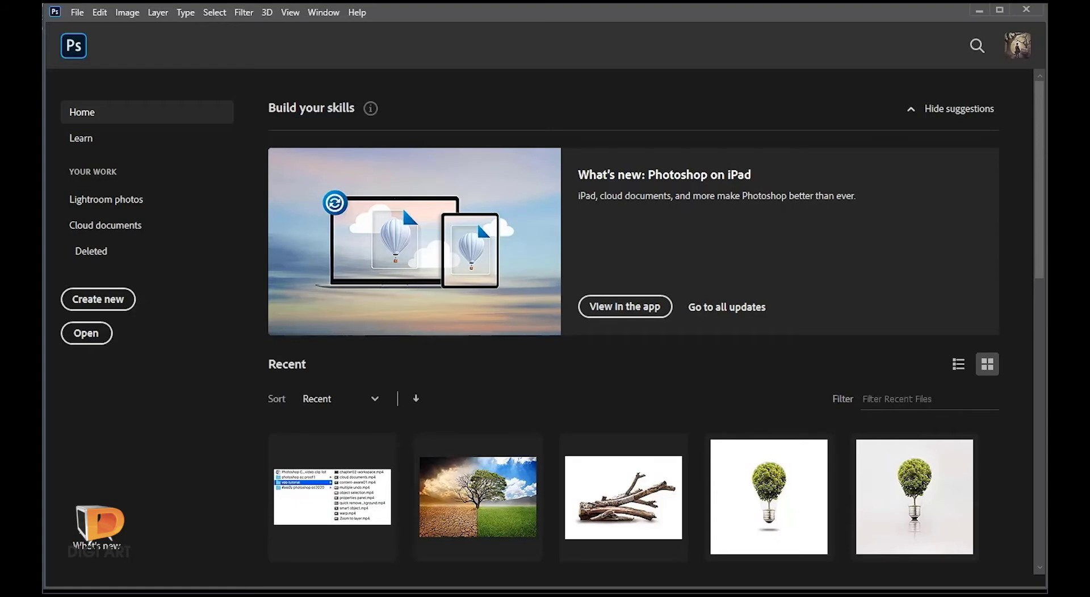
# Step: Refresh Photoshop's Lightroom photos, open the 'my trip' album, and select the towel photo
pyautogui.click(138, 202)
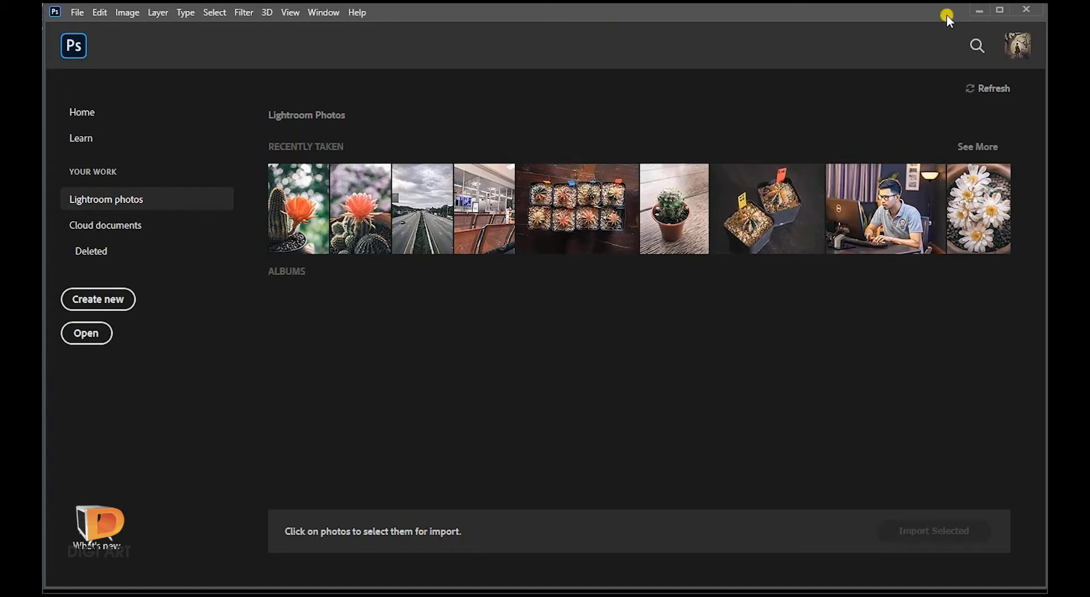
pyautogui.click(989, 94)
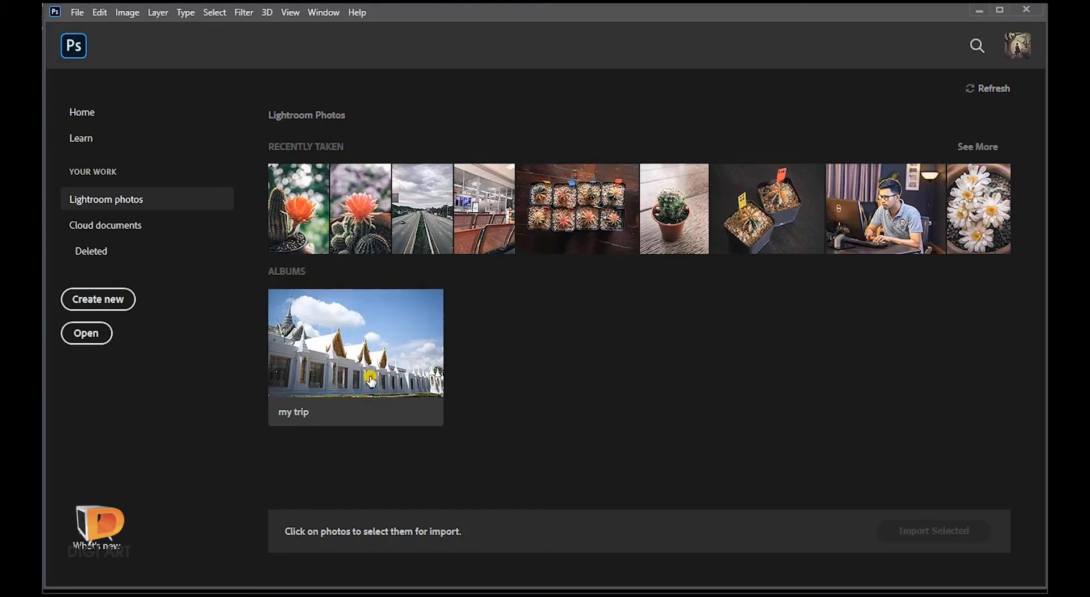
pyautogui.click(356, 349)
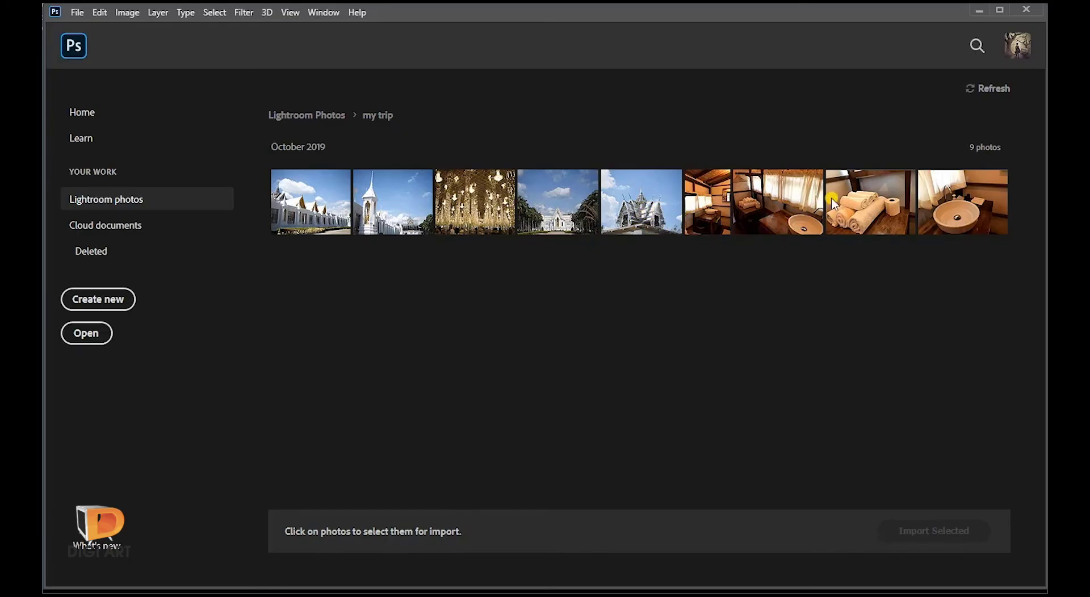
pyautogui.click(864, 225)
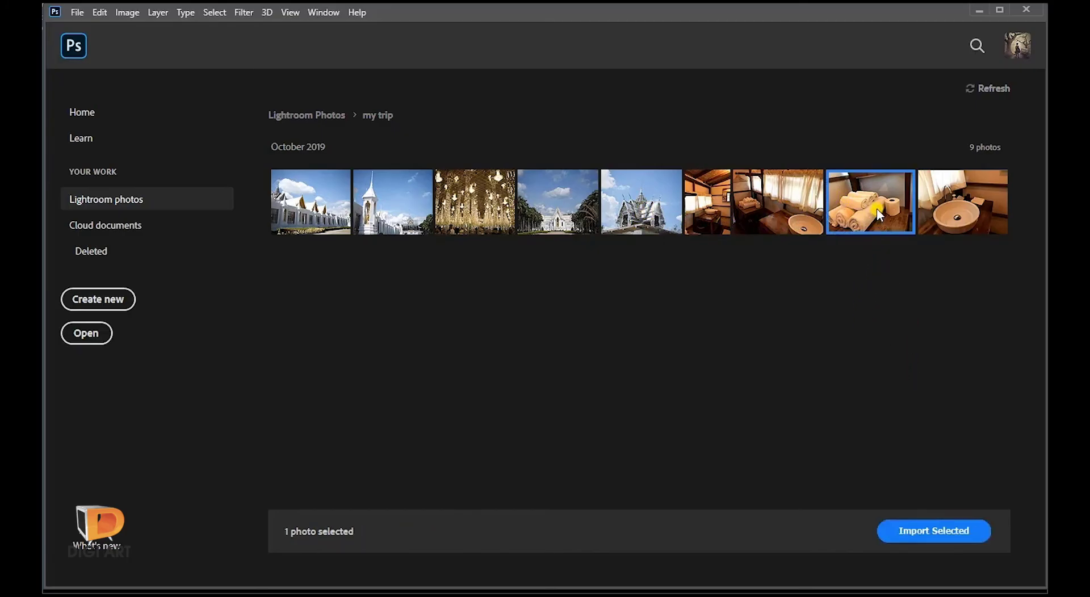
# Step: Import the selected towel photo IMG_6236.DNG into Camera Raw
pyautogui.click(935, 534)
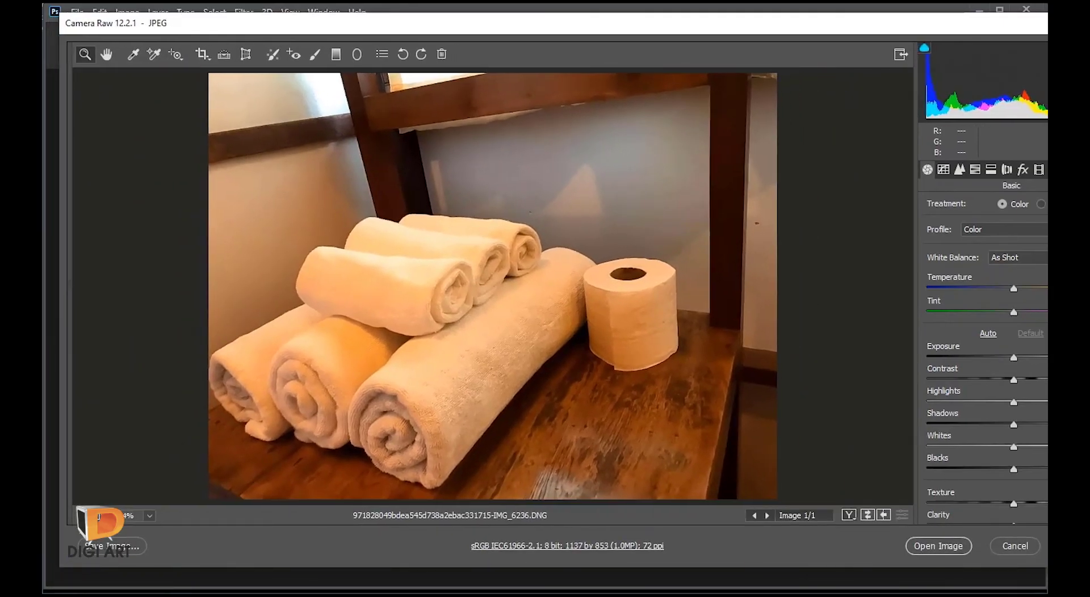
# Step: Sample the white towel for a Temperature -81, Tint -32 white balance, then open the image
pyautogui.moveTo(1088, 555); pyautogui.dragTo(1028, 556)
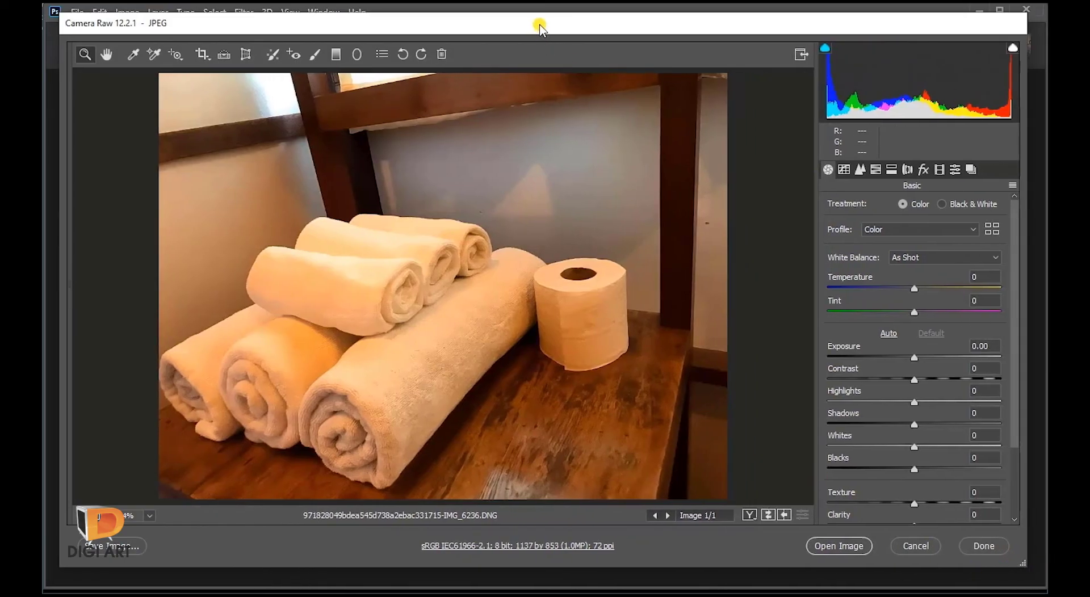
pyautogui.moveTo(540, 26); pyautogui.dragTo(540, 33)
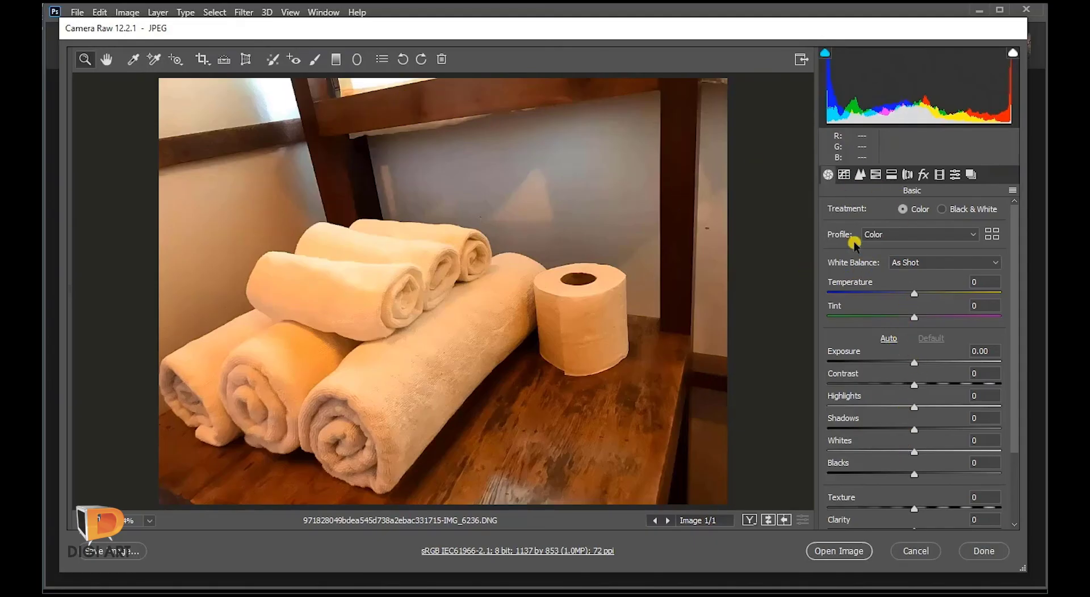
pyautogui.click(133, 59)
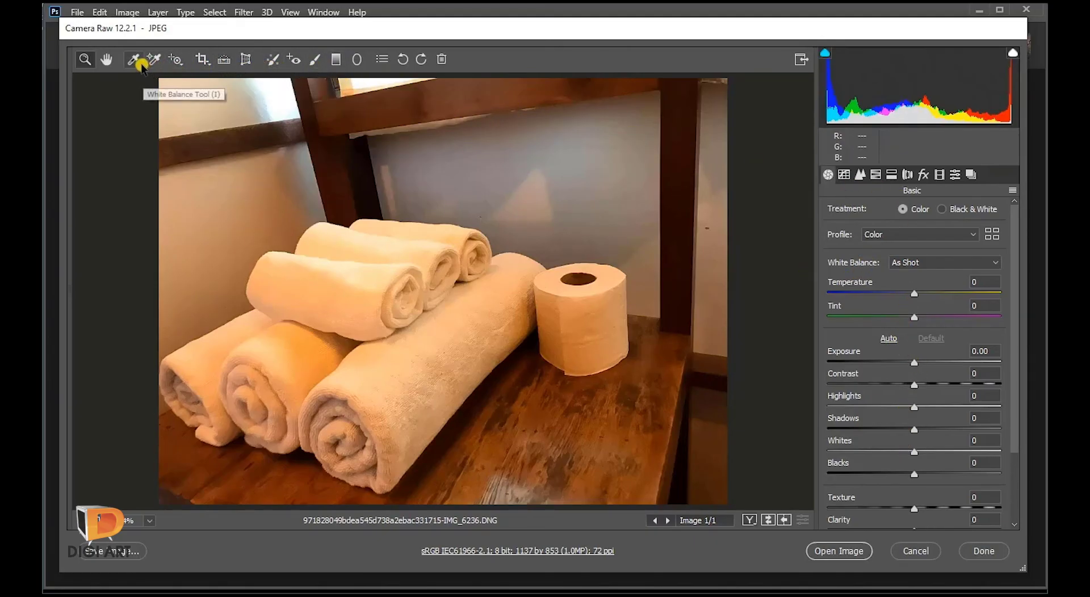
pyautogui.click(397, 316)
pyautogui.click(379, 272)
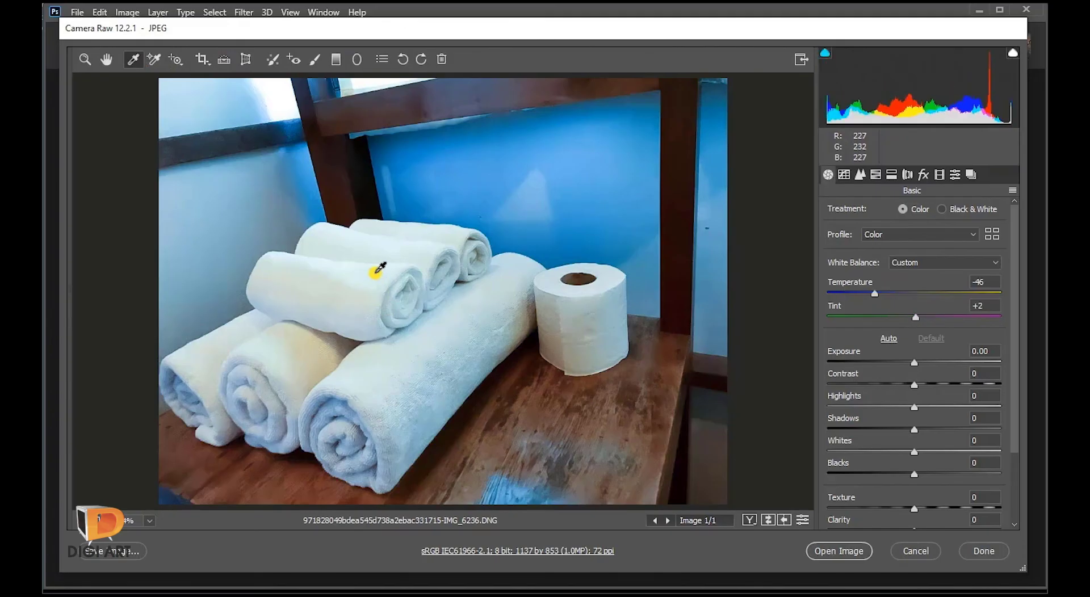
pyautogui.click(348, 294)
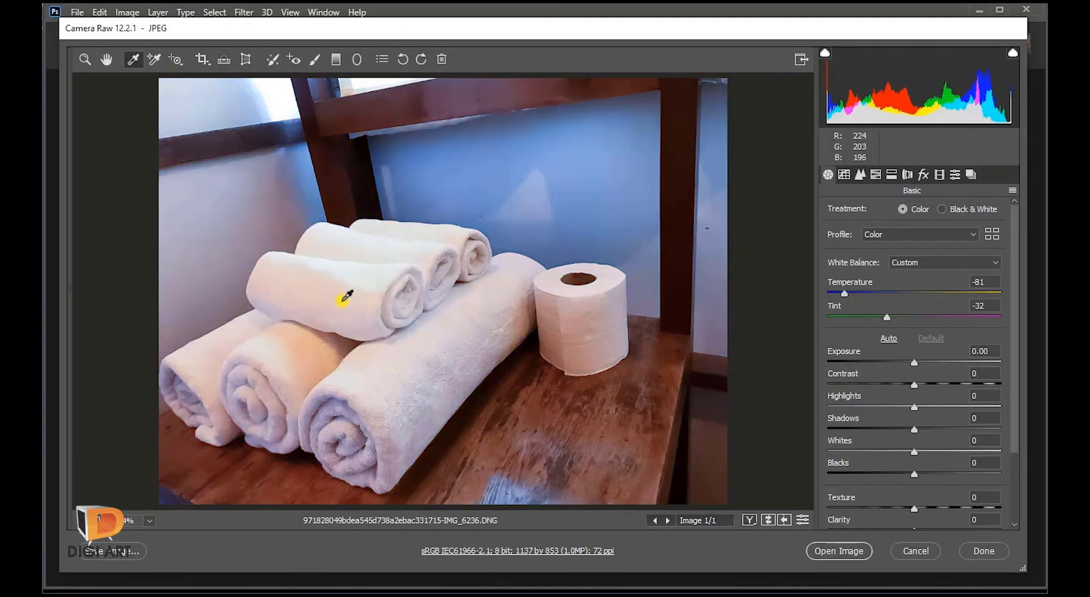
pyautogui.click(845, 550)
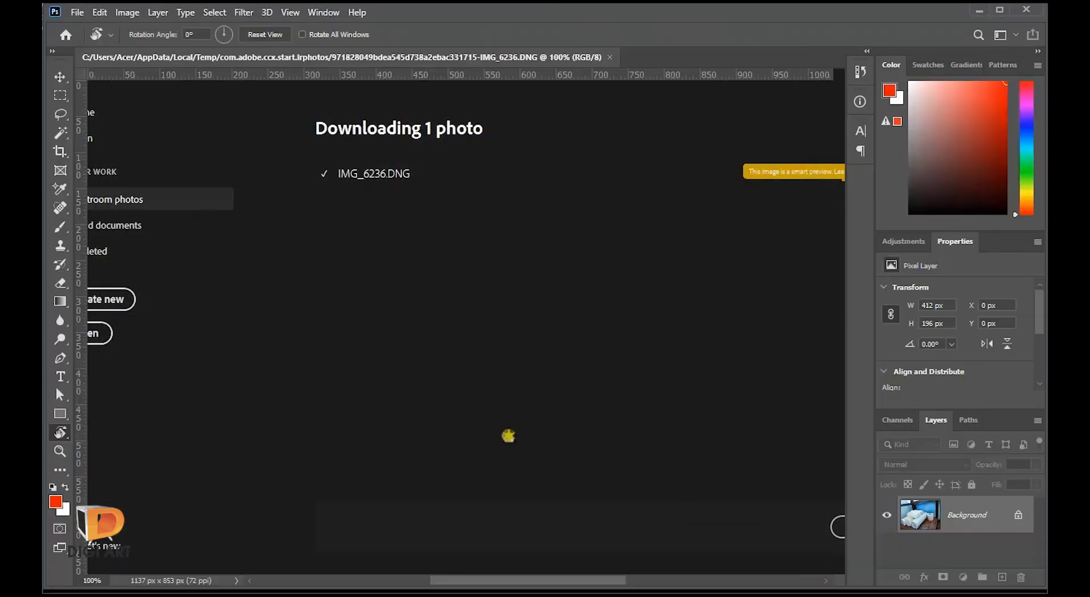